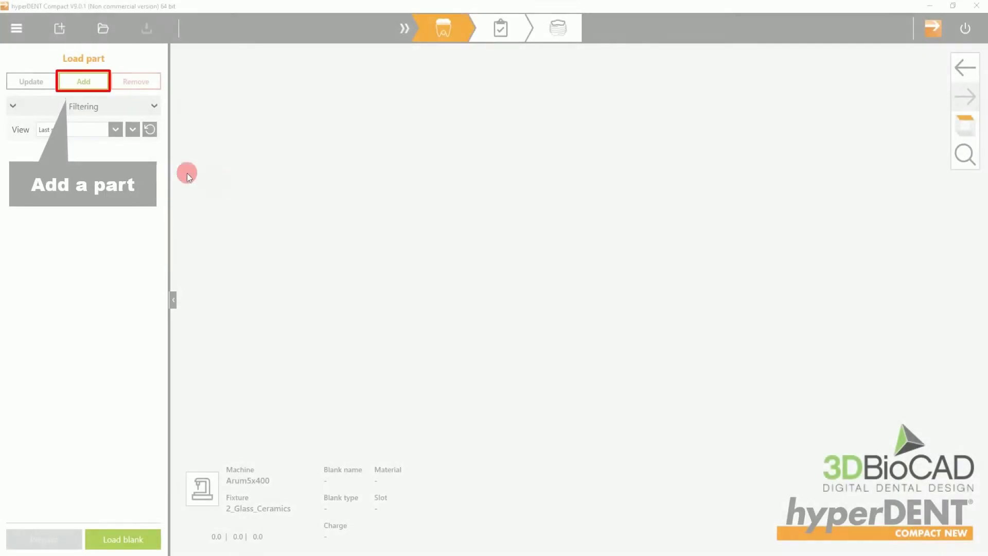
# Add the Demo Crown file from the Glass_Ceramics folder to the part list
pyautogui.click(76, 86)
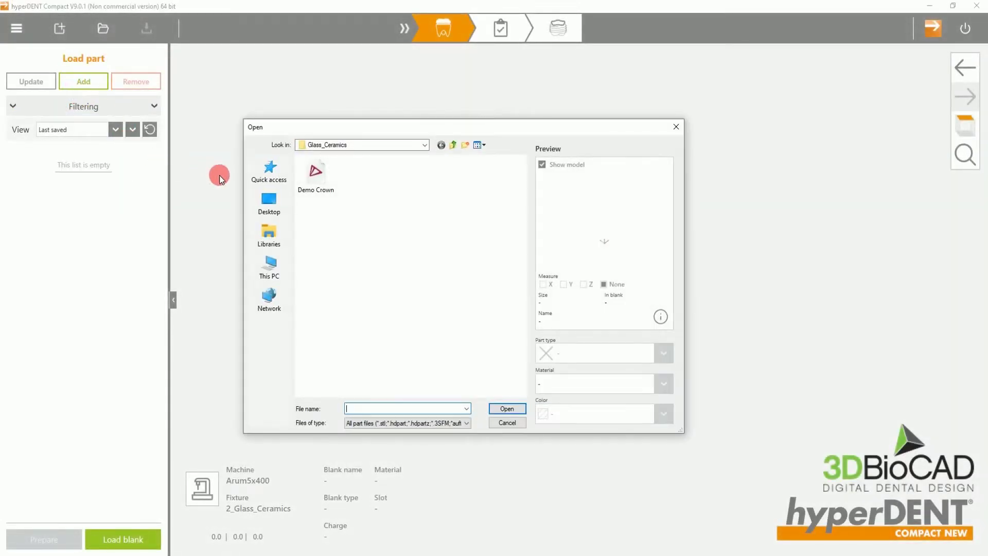
pyautogui.click(316, 173)
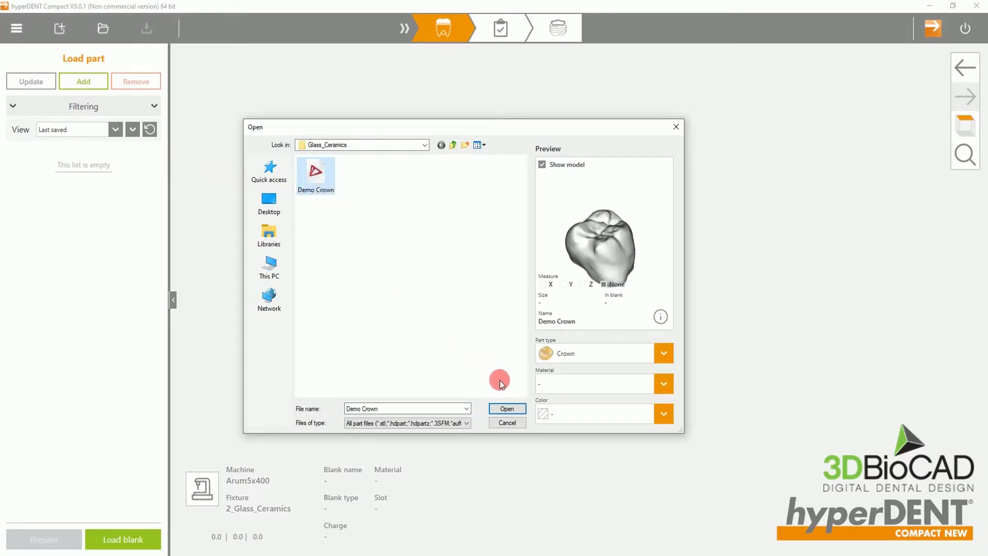
pyautogui.click(507, 409)
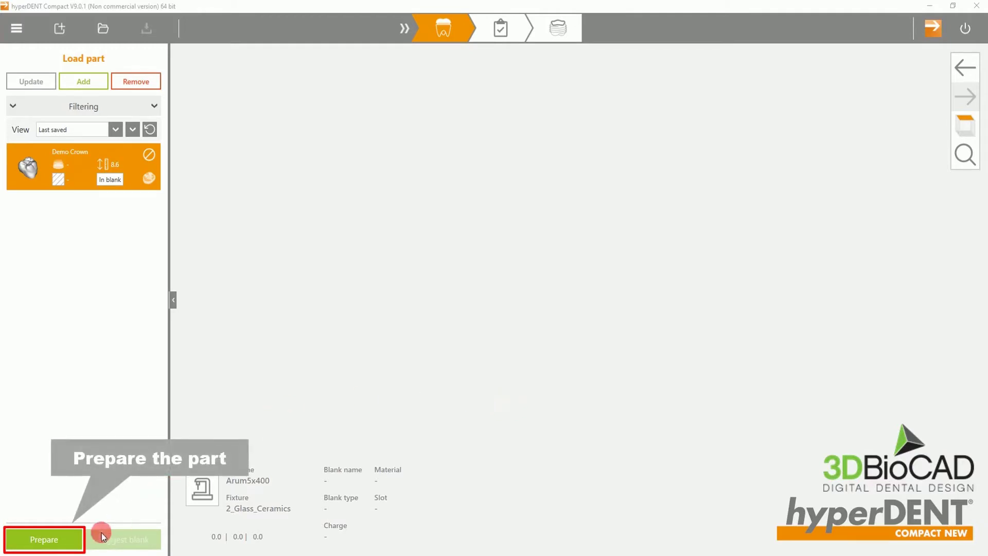
# Keep Demo Crown's part type as Crown and align its milling direction to the cavity
pyautogui.click(46, 540)
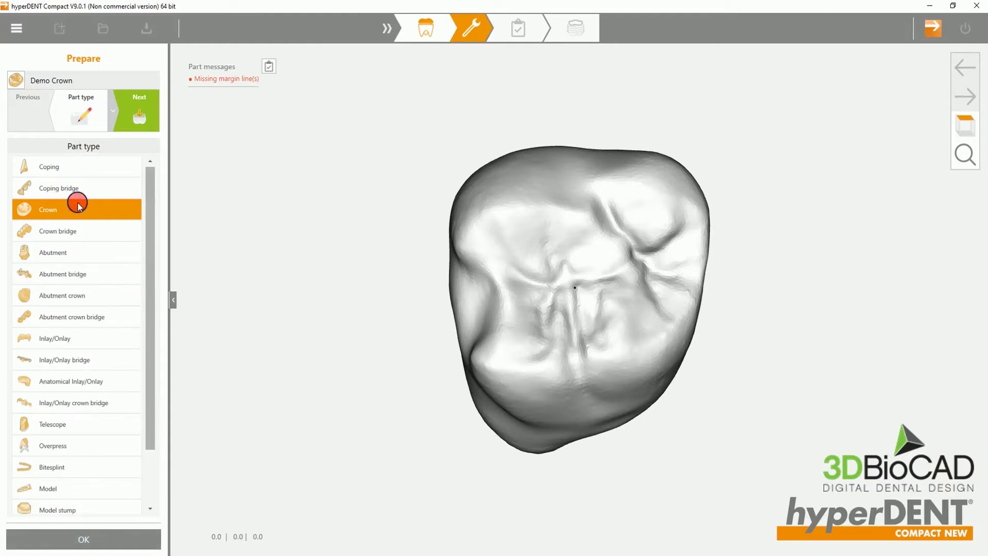
pyautogui.click(138, 107)
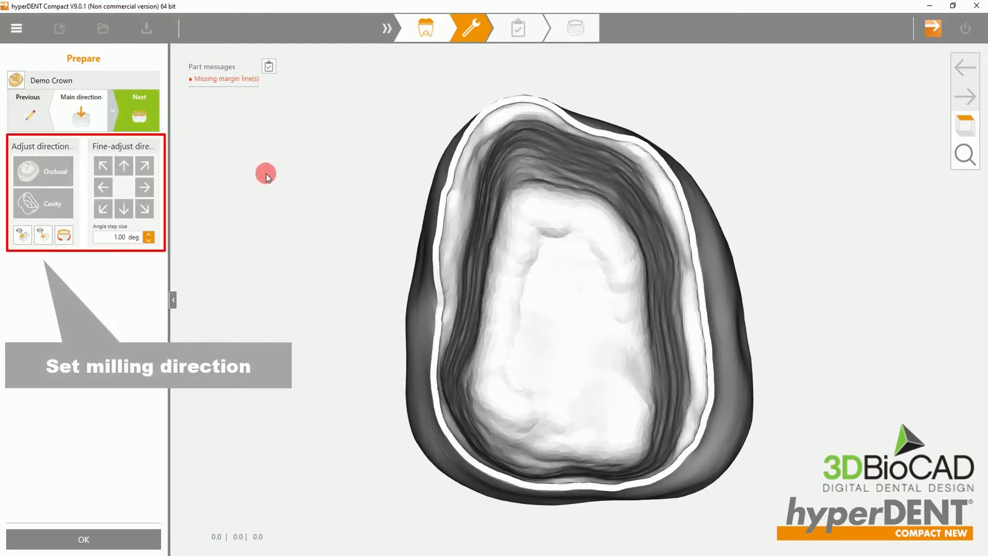
pyautogui.moveTo(580, 238); pyautogui.dragTo(577, 244)
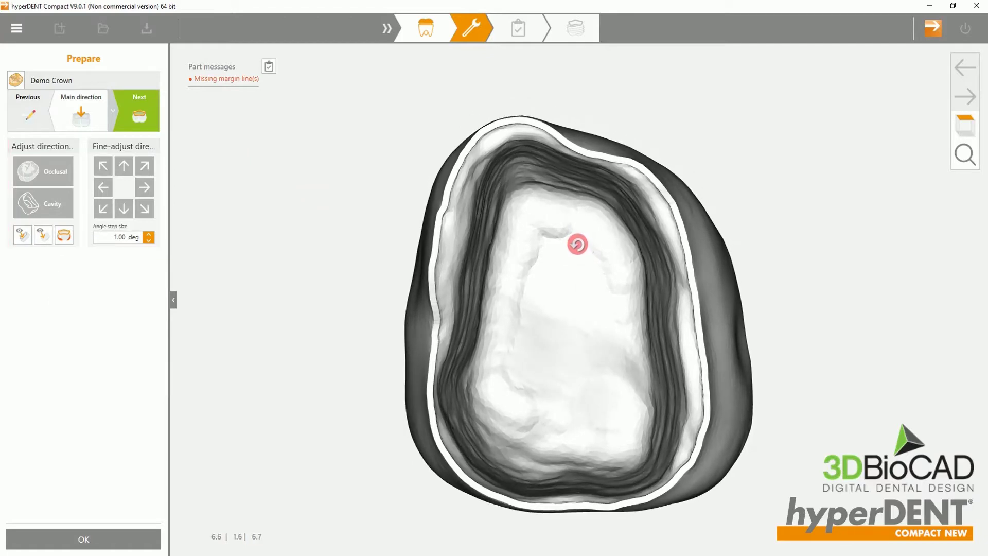
pyautogui.click(47, 204)
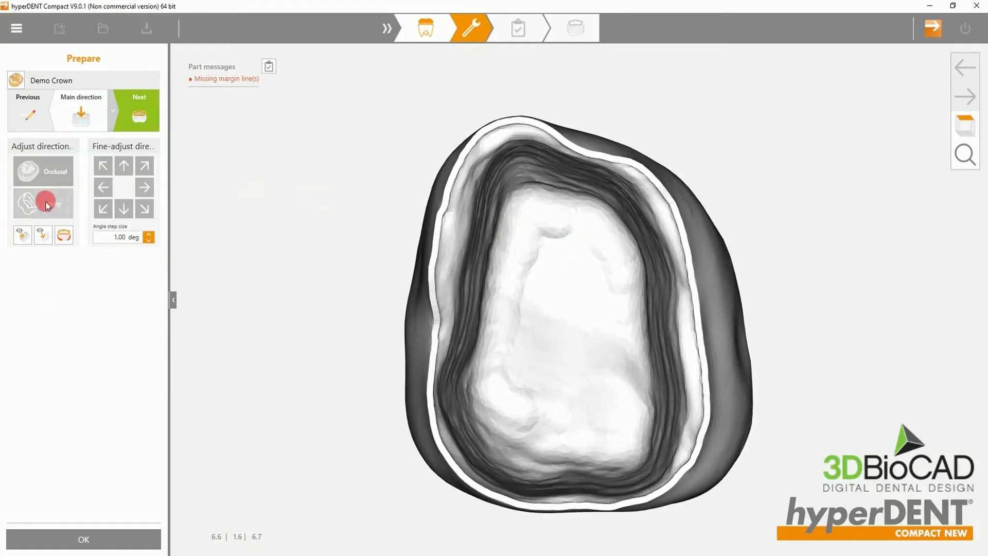
pyautogui.click(125, 115)
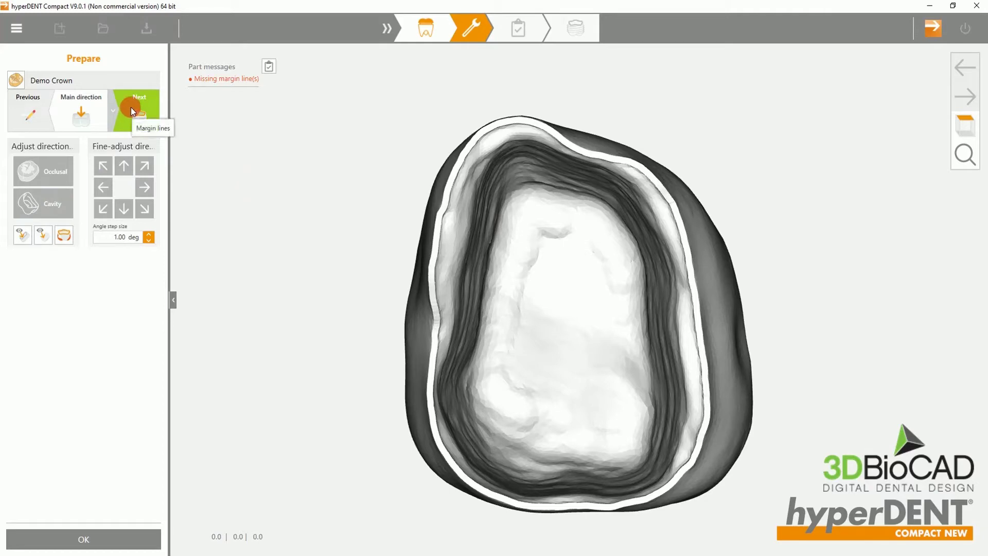
# Set an automatic margin line inside the crown's cavity and confirm the preparation
pyautogui.click(131, 108)
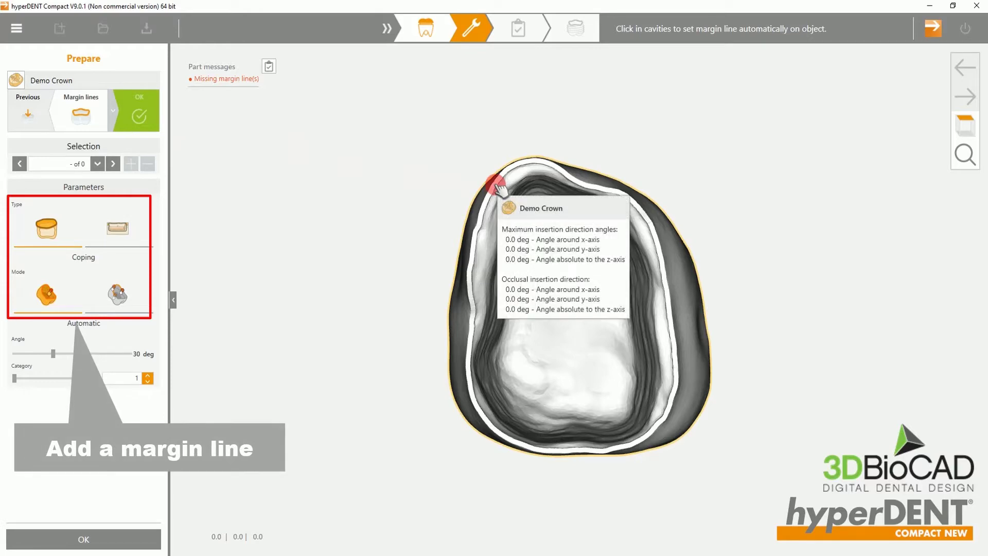
pyautogui.click(498, 186)
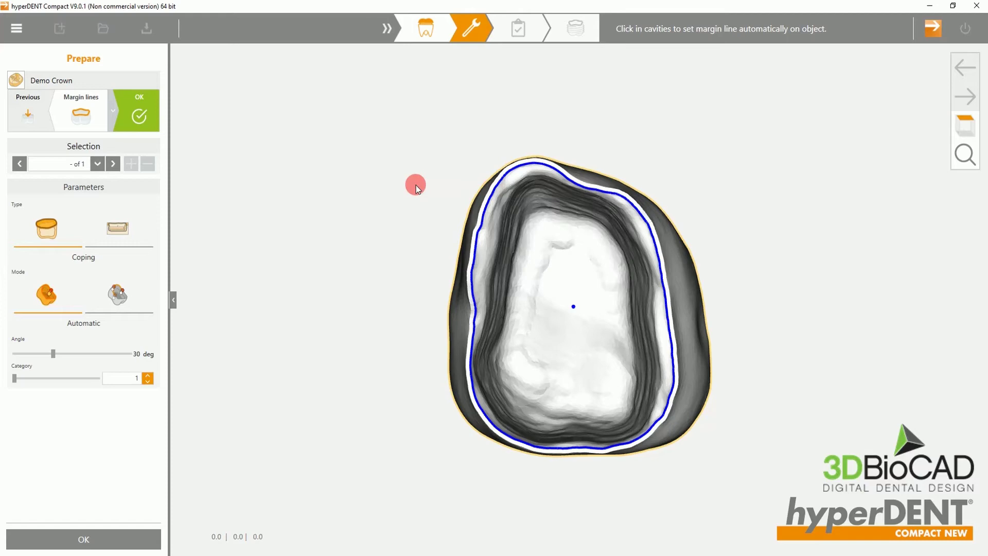
pyautogui.click(143, 109)
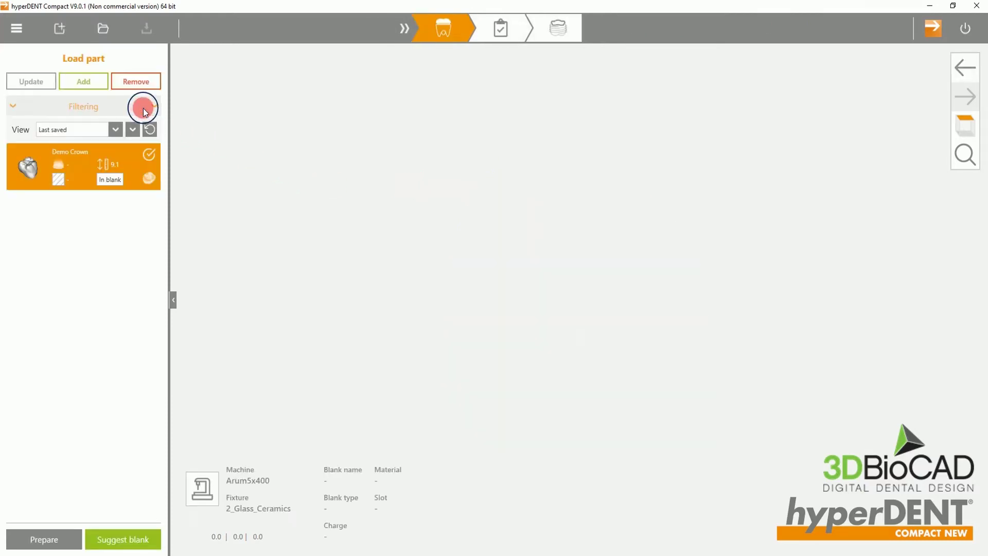
# Filter new blanks to Glass Ceramics - Major Block and create a C14 _ 1. IVOCLAR blank
pyautogui.click(132, 541)
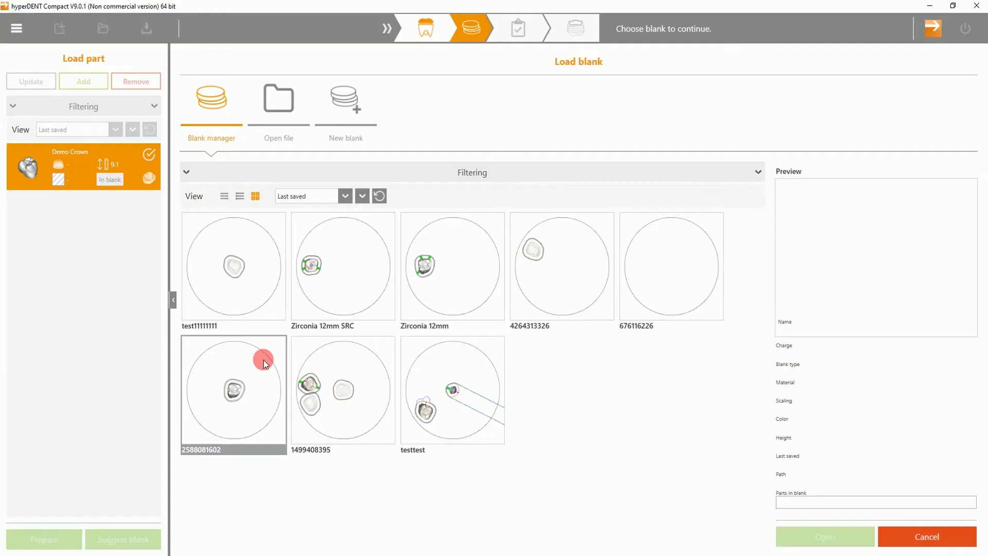
pyautogui.click(344, 117)
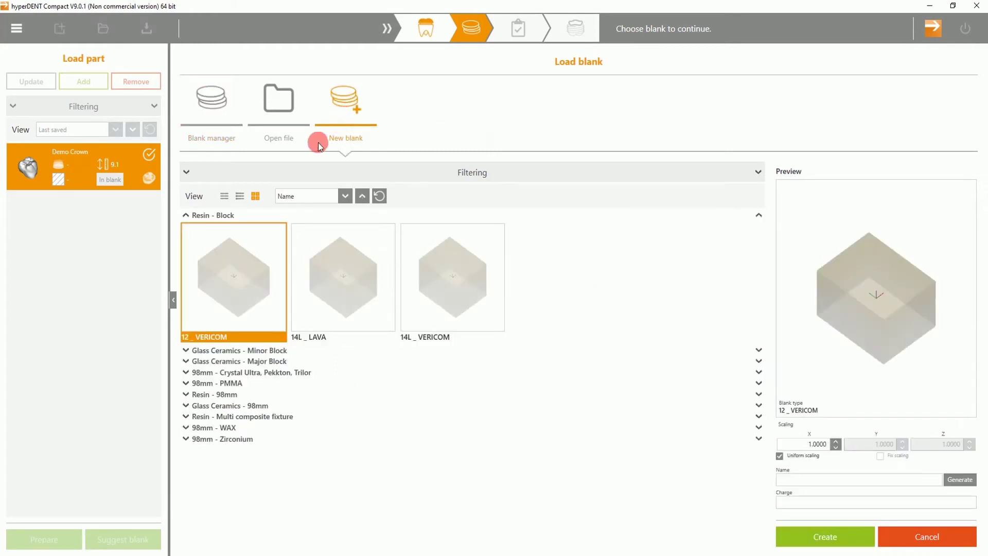
pyautogui.click(195, 174)
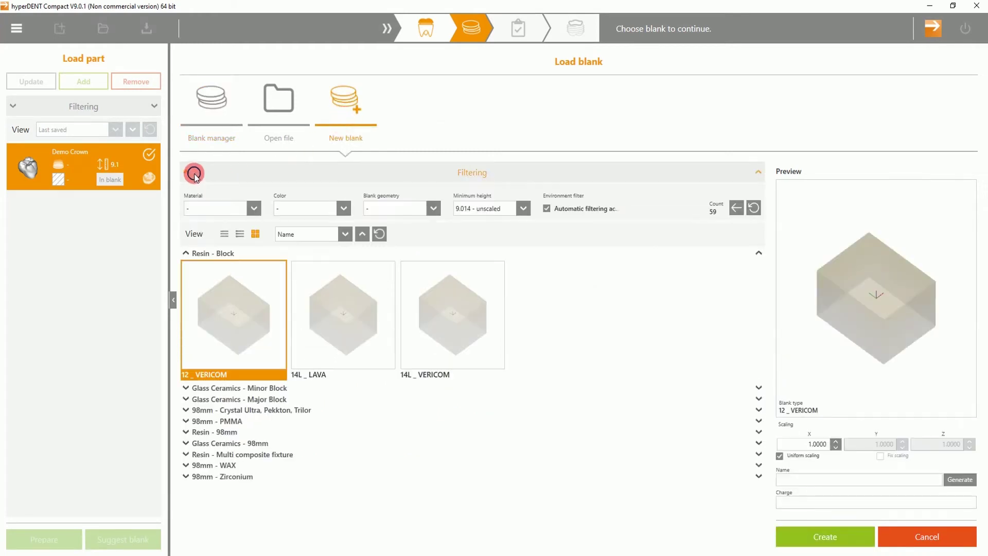
pyautogui.click(255, 209)
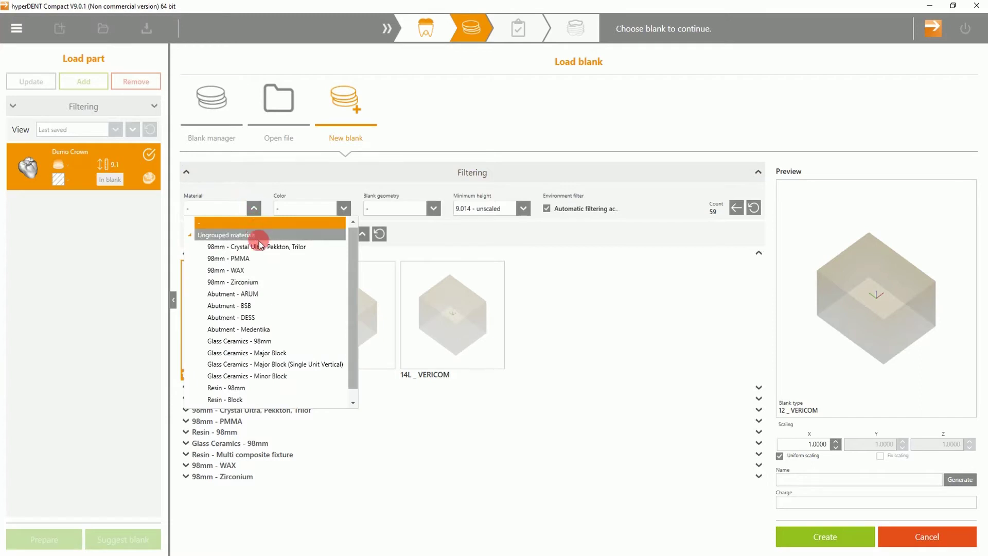
pyautogui.click(269, 352)
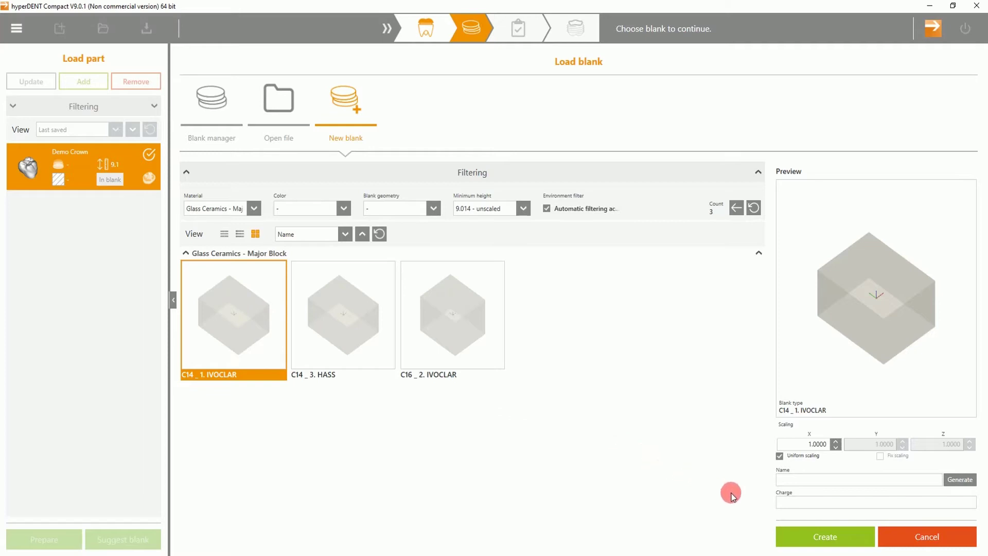
pyautogui.click(841, 542)
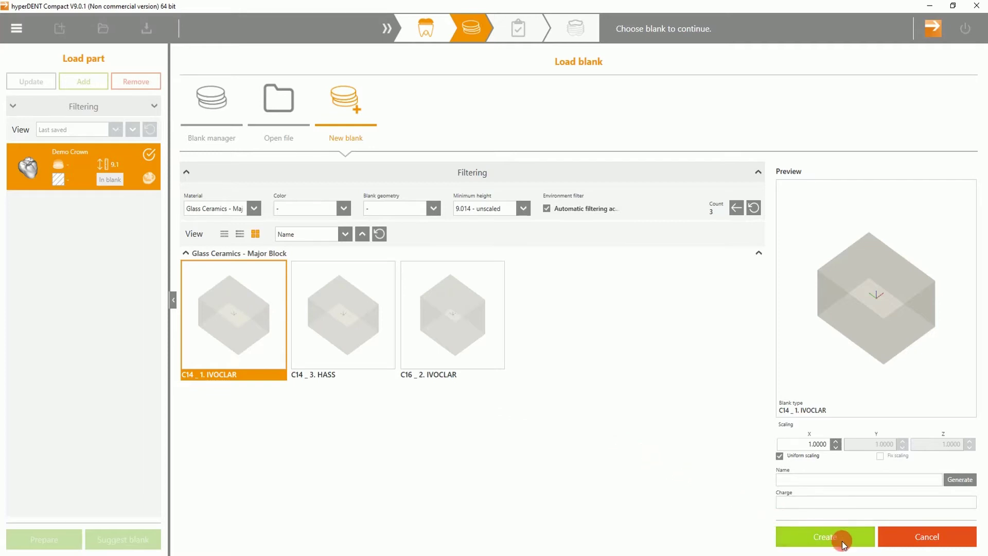
# Place the C14 blank in fixture slot Pos 02 and zoom in on the crown
pyautogui.click(844, 544)
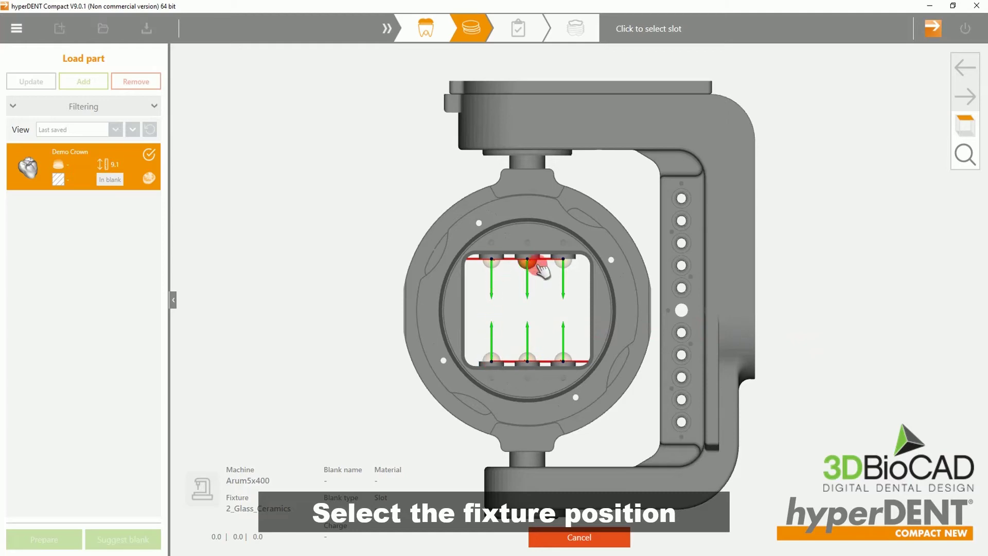
pyautogui.click(526, 358)
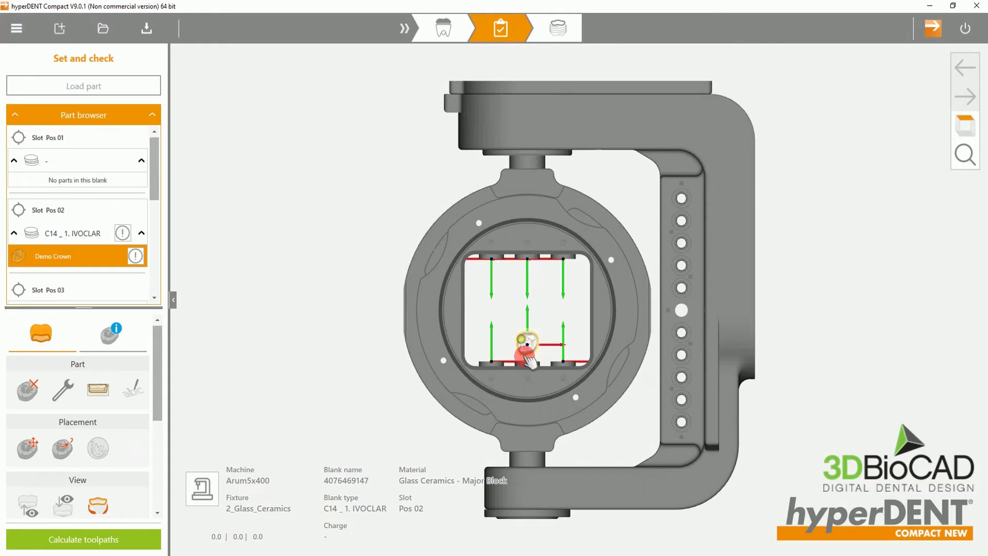
pyautogui.scroll(5, 525, 356)
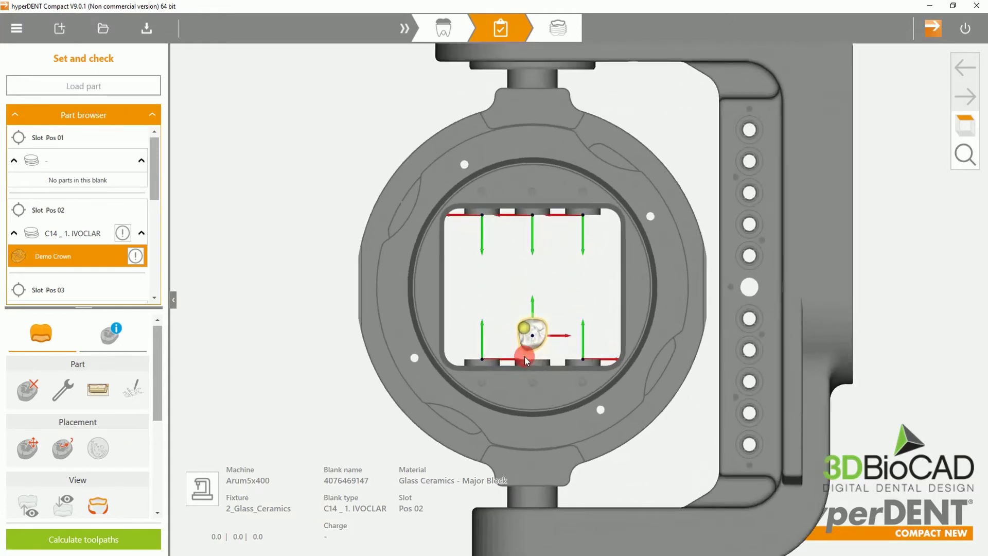
pyautogui.scroll(5, 524, 356)
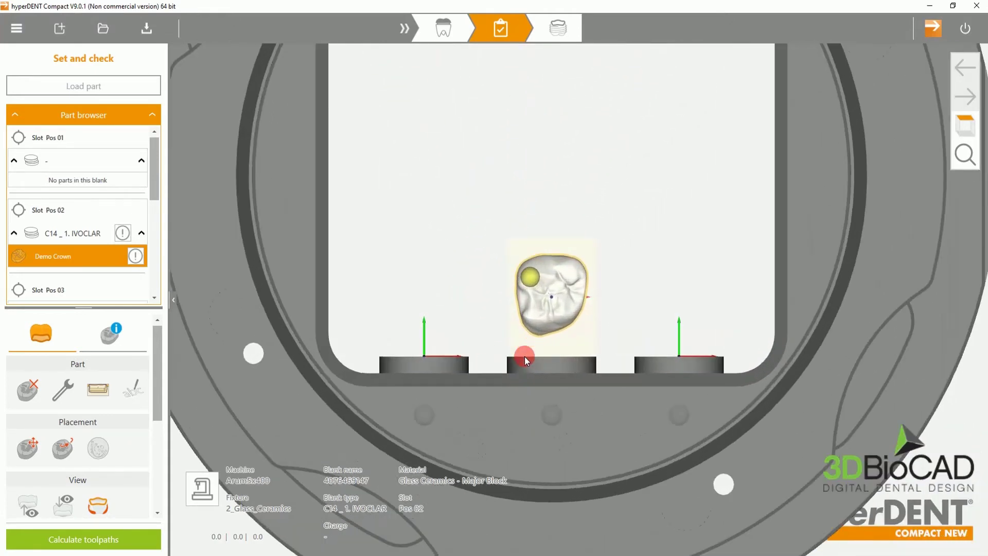
pyautogui.moveTo(524, 356); pyautogui.dragTo(530, 354, button='middle')
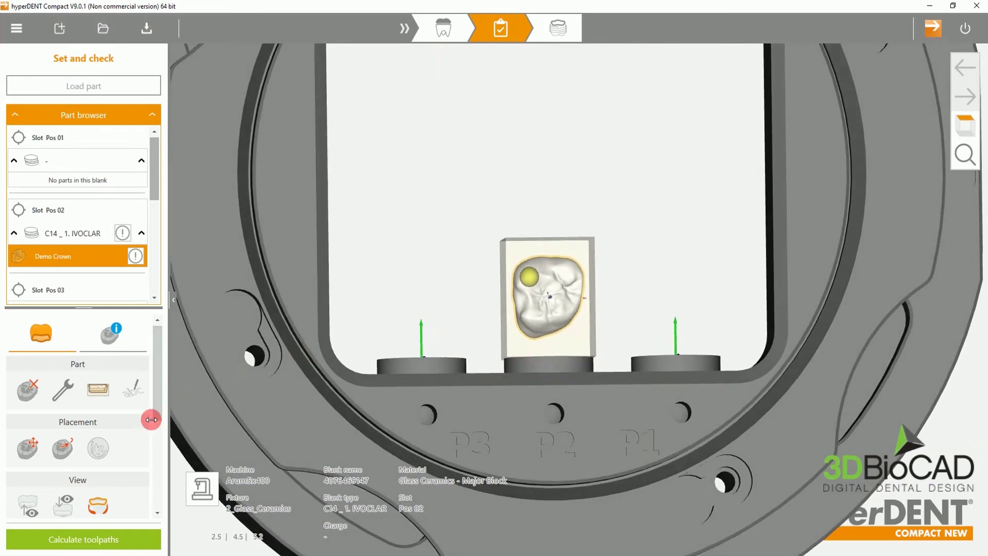
# Shift the crown slightly within its C14 block using Move part
pyautogui.click(27, 447)
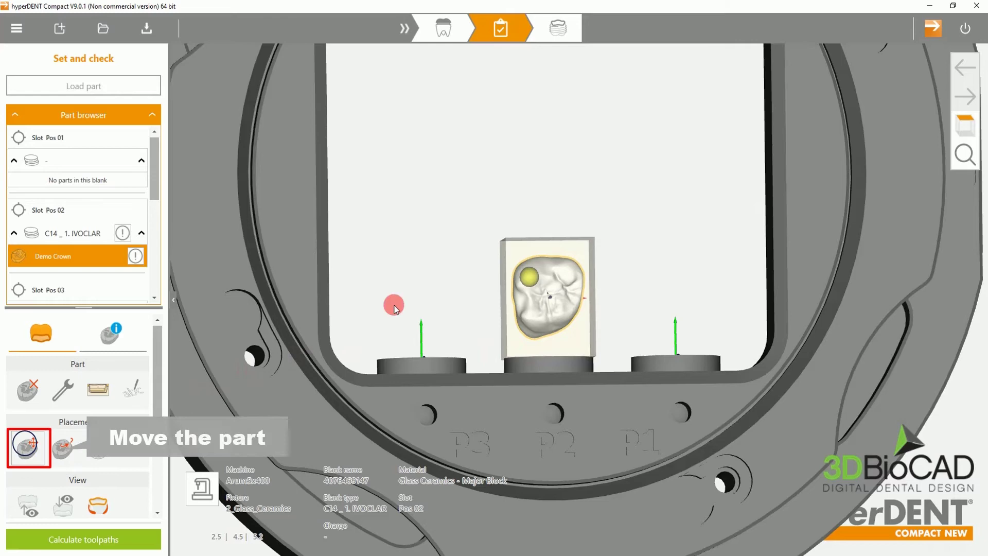
pyautogui.moveTo(543, 297)
pyautogui.mouseDown()
pyautogui.moveTo(545, 281)
pyautogui.moveTo(583, 278)
pyautogui.moveTo(545, 309)
pyautogui.moveTo(527, 303)
pyautogui.moveTo(542, 274)
pyautogui.moveTo(569, 278)
pyautogui.moveTo(584, 299)
pyautogui.mouseUp()
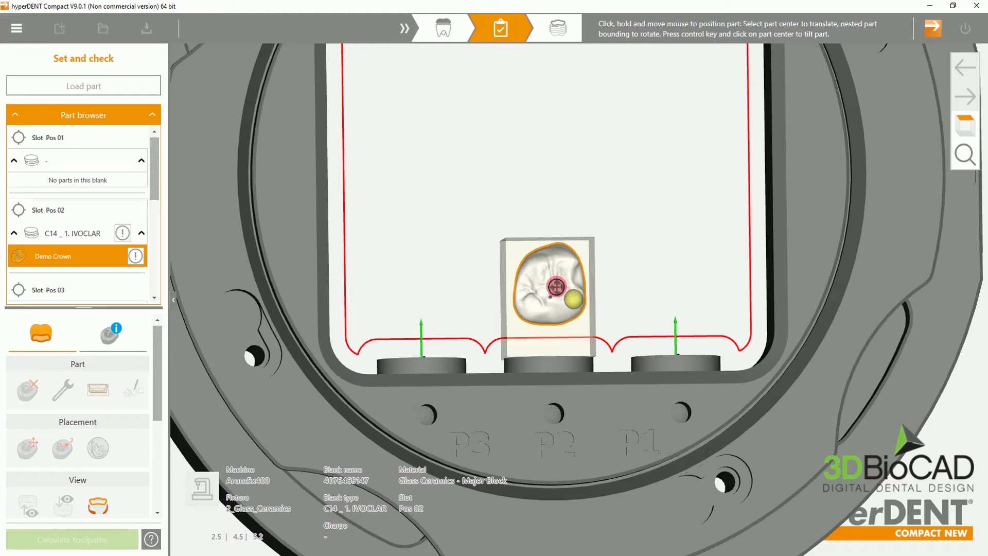
pyautogui.moveTo(556, 287); pyautogui.dragTo(556, 288)
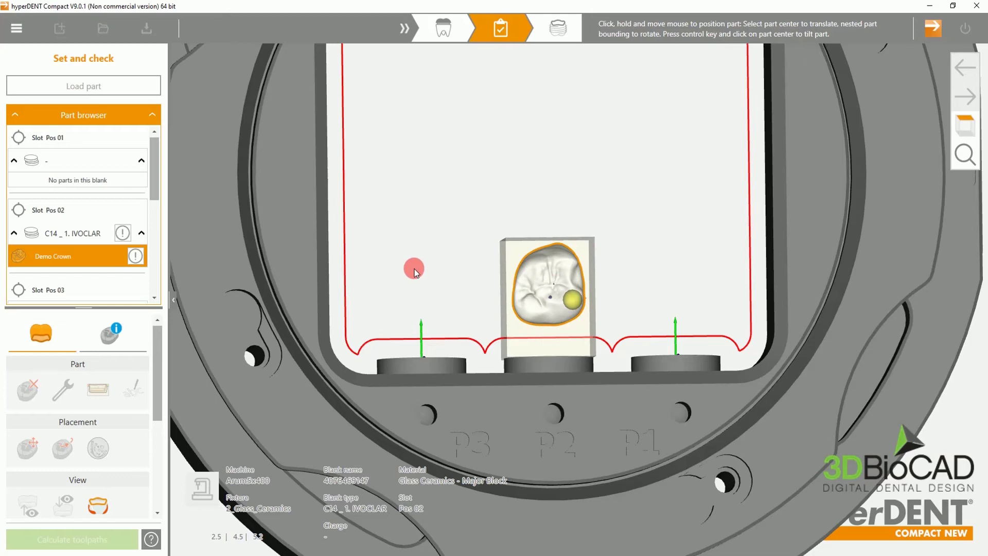
pyautogui.click(402, 238)
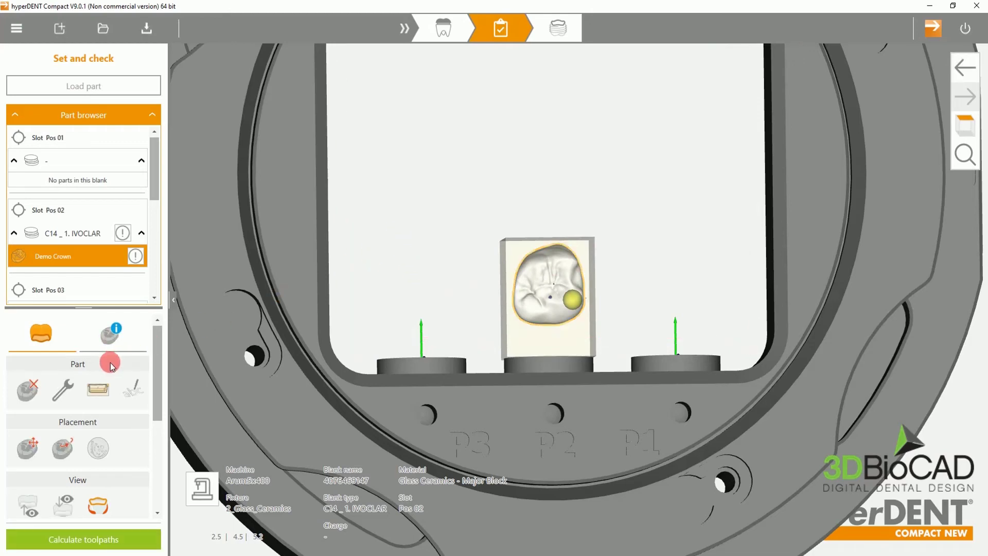
pyautogui.scroll(-2, 102, 364)
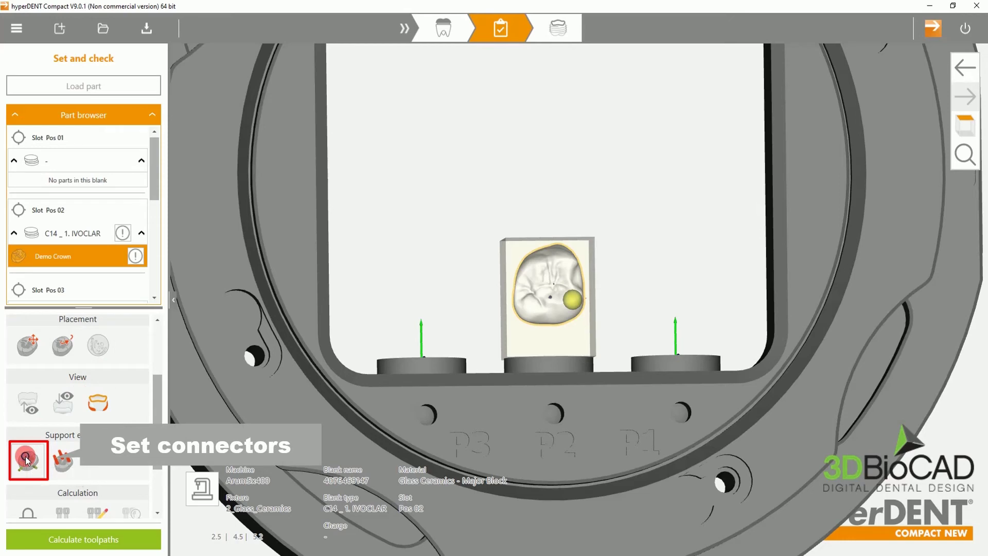
# Add a connector beneath the crown joining it to the block
pyautogui.click(27, 459)
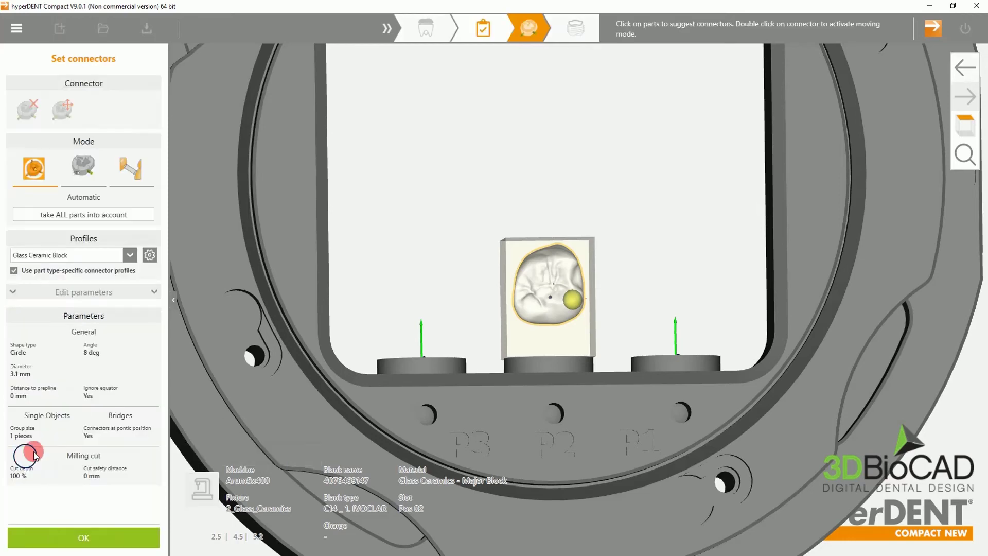
pyautogui.click(544, 297)
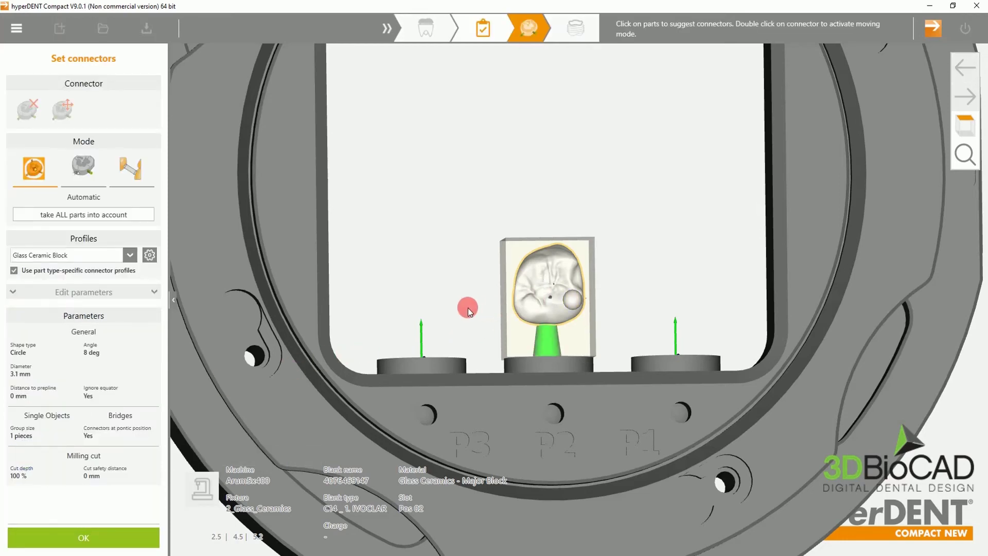
pyautogui.moveTo(467, 308); pyautogui.dragTo(419, 330, button='right')
pyautogui.scroll(5, 418, 330)
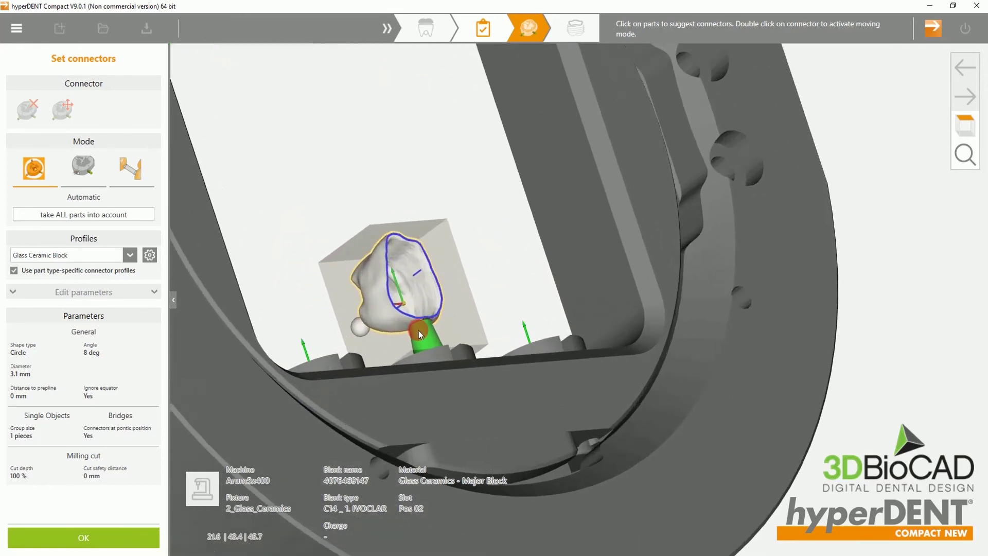
pyautogui.scroll(5, 419, 330)
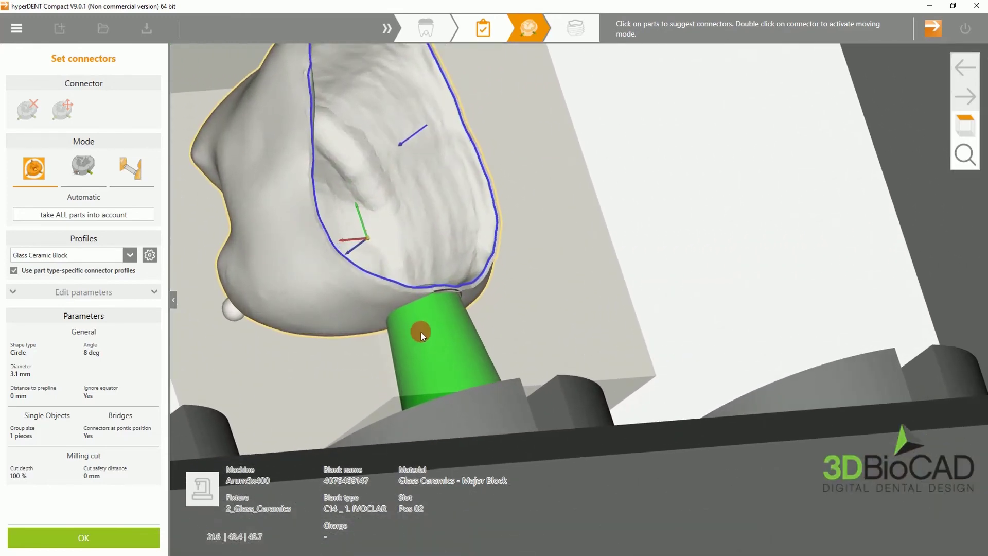
pyautogui.moveTo(523, 312); pyautogui.dragTo(581, 293)
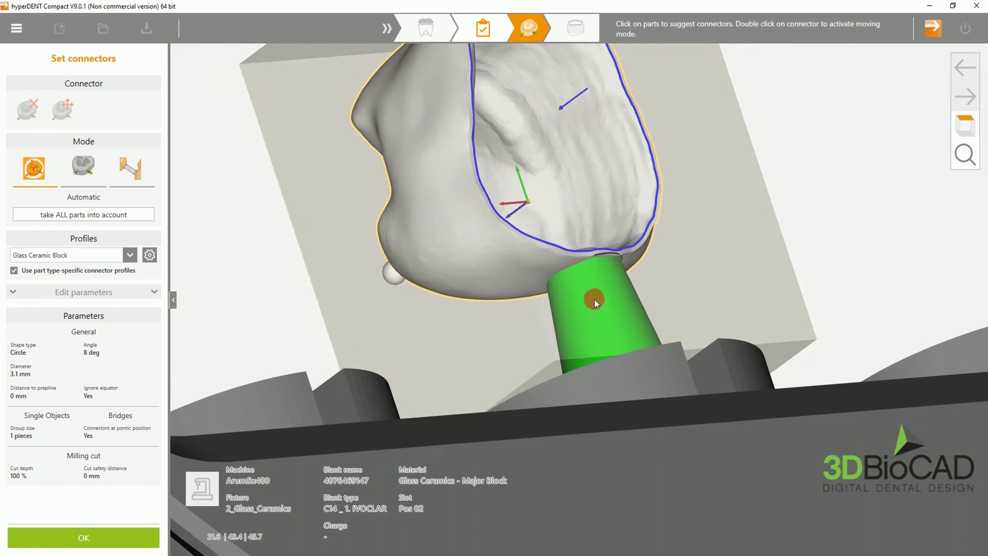
# Reposition the 3.1 mm connector, confirm the connectors, and start toolpath calculation
pyautogui.click(594, 299)
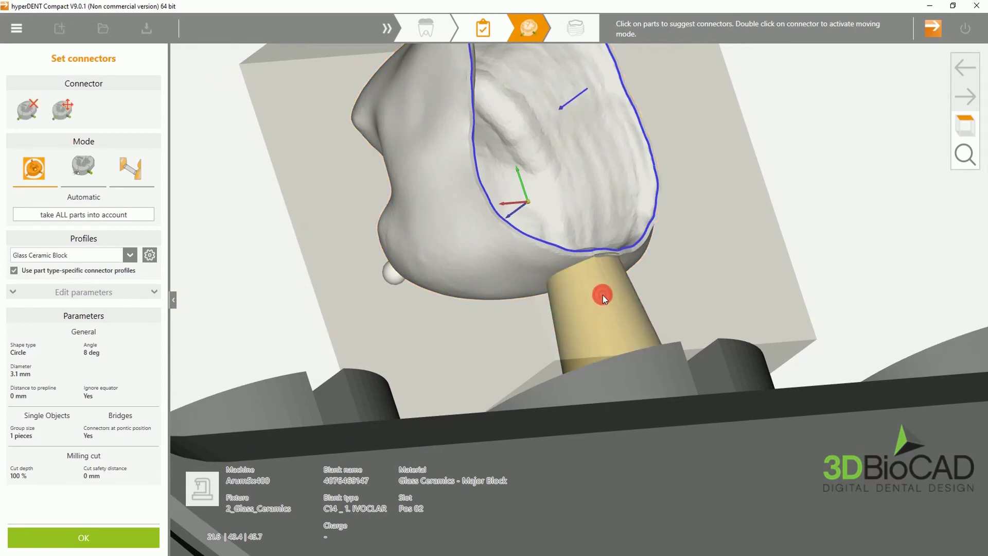
pyautogui.doubleClick(603, 295)
pyautogui.moveTo(586, 277)
pyautogui.mouseDown()
pyautogui.moveTo(559, 285)
pyautogui.moveTo(822, 256)
pyautogui.moveTo(633, 265)
pyautogui.moveTo(647, 239)
pyautogui.moveTo(786, 288)
pyautogui.moveTo(462, 196)
pyautogui.moveTo(624, 276)
pyautogui.moveTo(641, 275)
pyautogui.moveTo(595, 249)
pyautogui.moveTo(487, 230)
pyautogui.moveTo(600, 249)
pyautogui.moveTo(666, 185)
pyautogui.moveTo(710, 122)
pyautogui.moveTo(702, 267)
pyautogui.moveTo(670, 205)
pyautogui.moveTo(634, 283)
pyautogui.mouseUp()
pyautogui.click(822, 253)
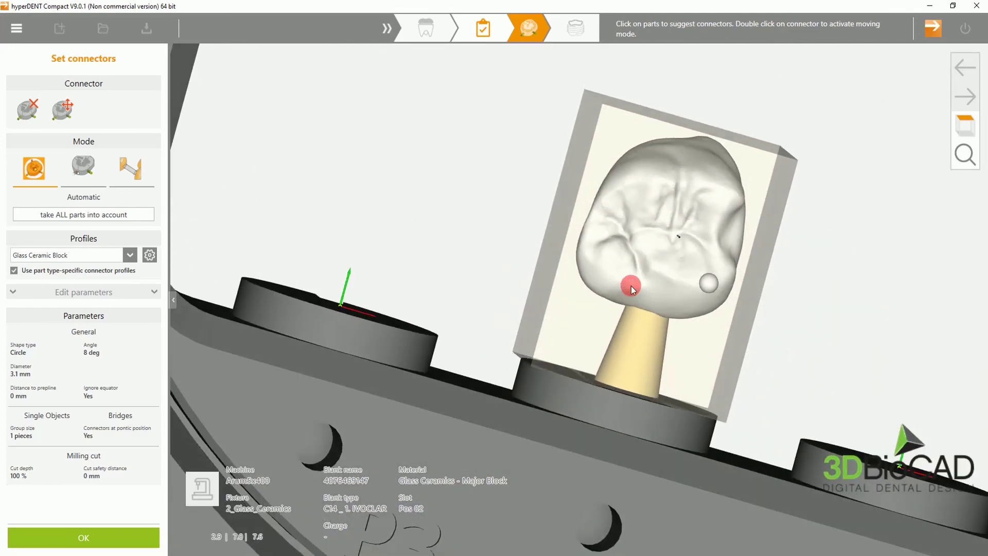
pyautogui.click(107, 538)
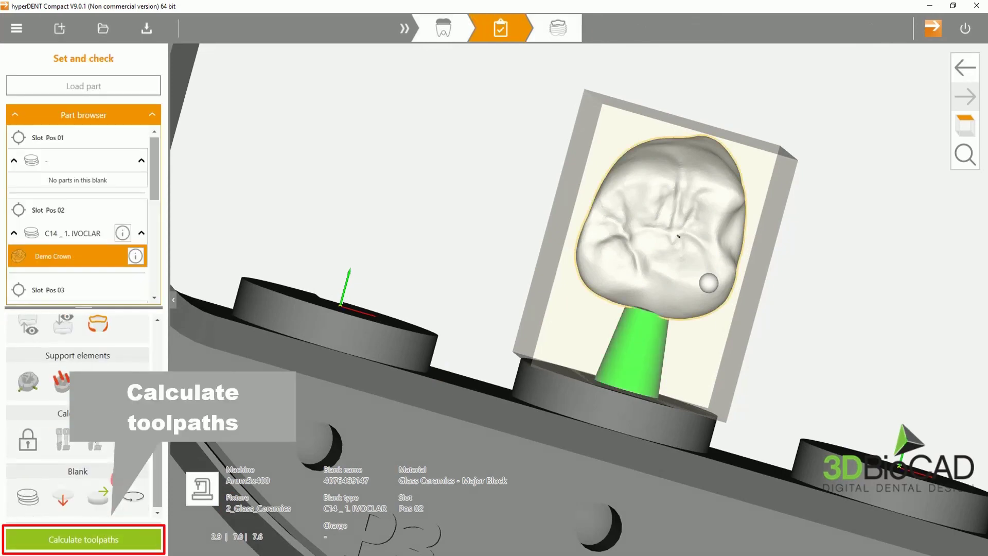
pyautogui.click(102, 540)
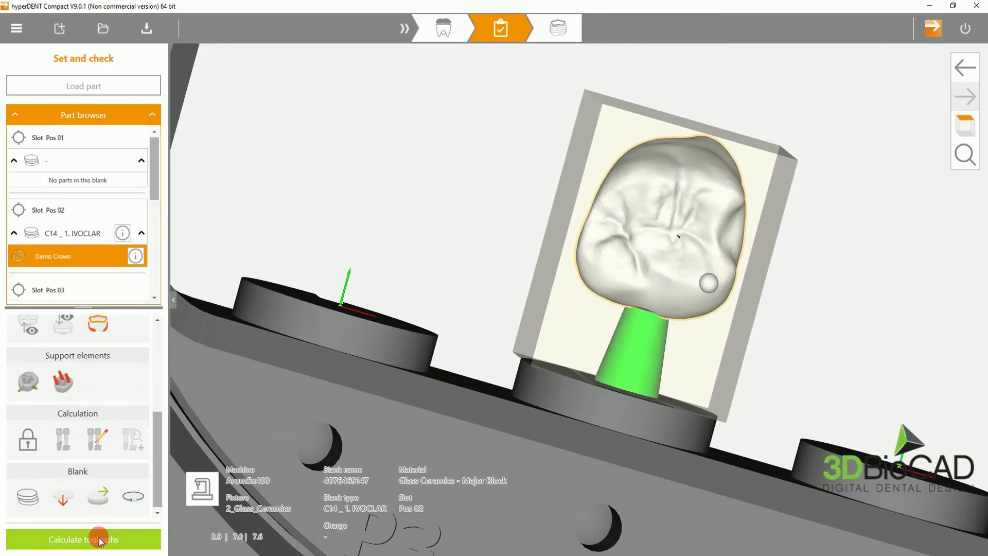